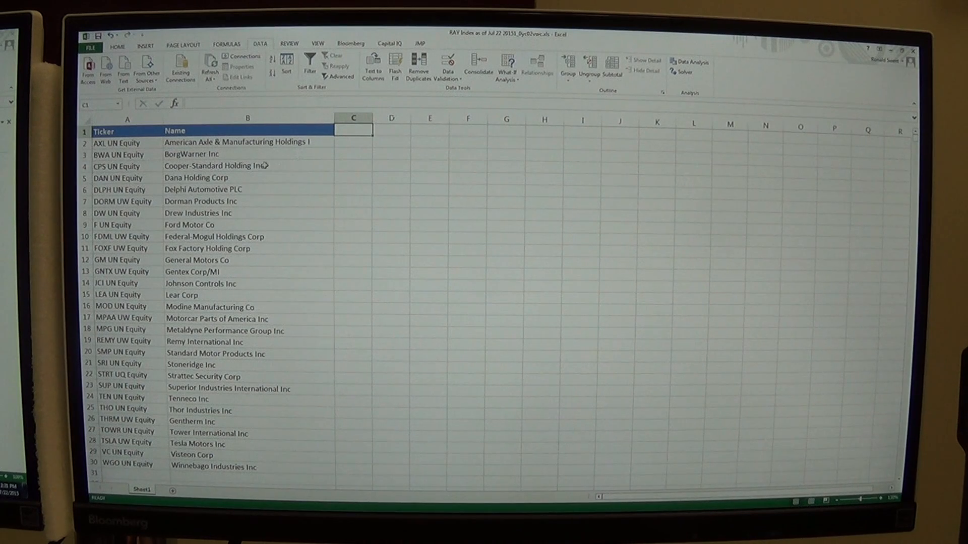
Step: Review the ticker and company list A2:B30, then move to C1 with the Bloomberg ribbon showing
{"action": "left_click_drag", "start_coordinate": [121, 144], "coordinate": [210, 212]}
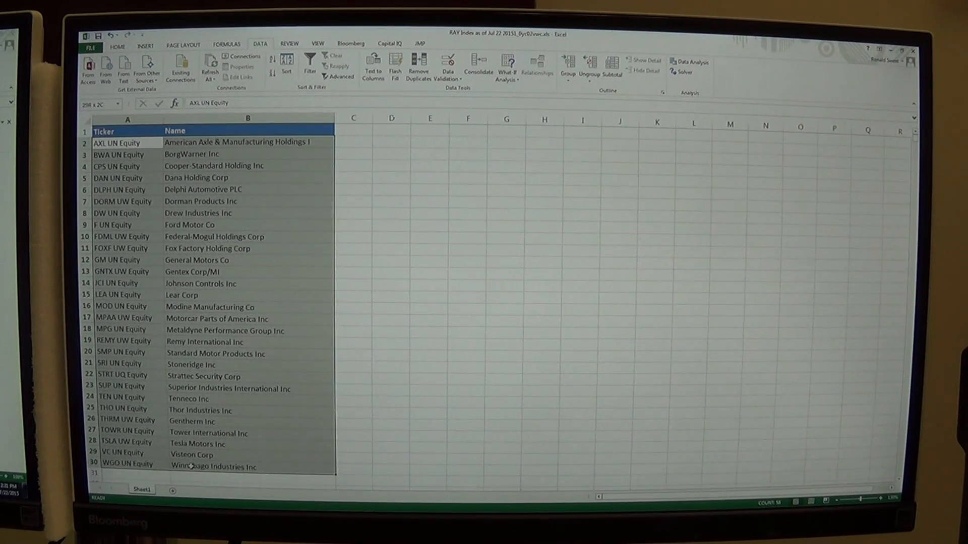
{"action": "left_click_drag", "start_coordinate": [204, 213], "coordinate": [189, 466]}
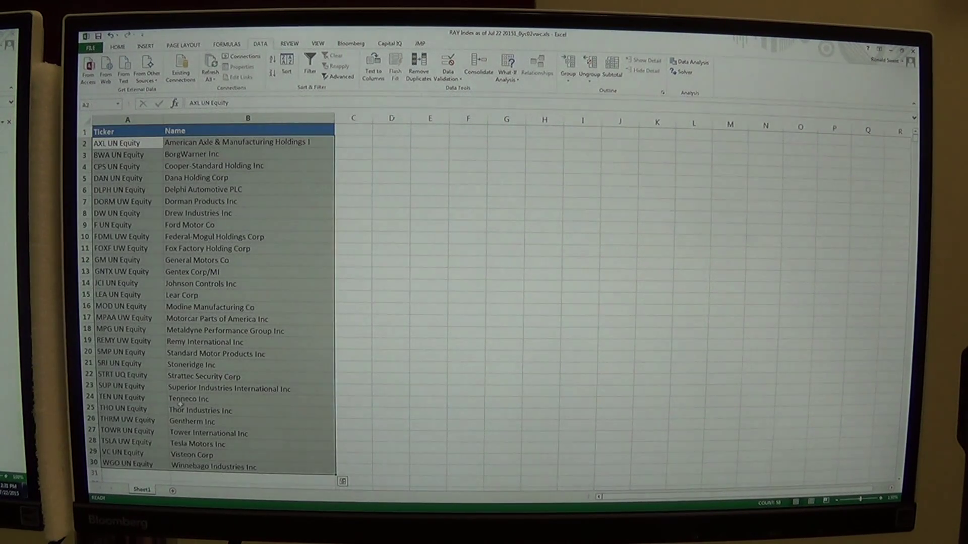
{"action": "left_click", "coordinate": [353, 130]}
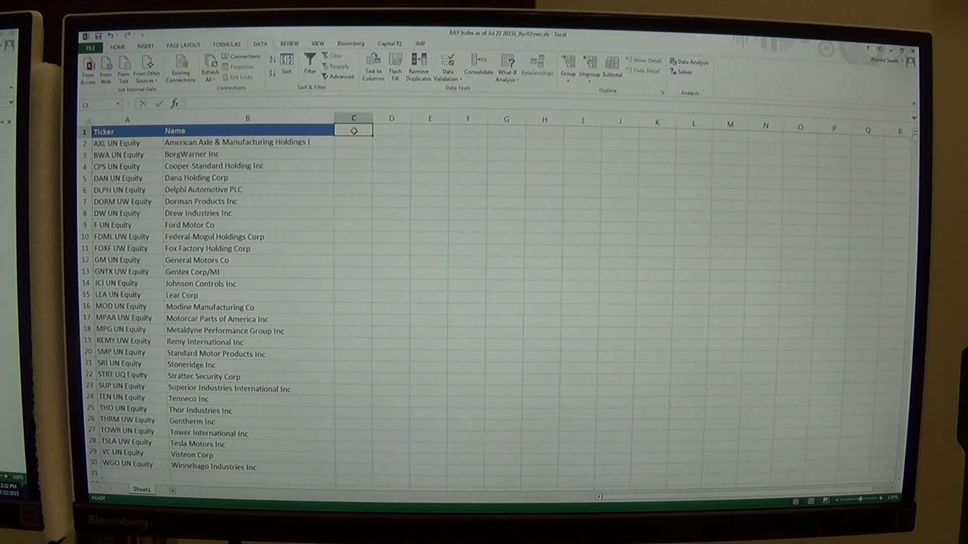
{"action": "left_click", "coordinate": [350, 44]}
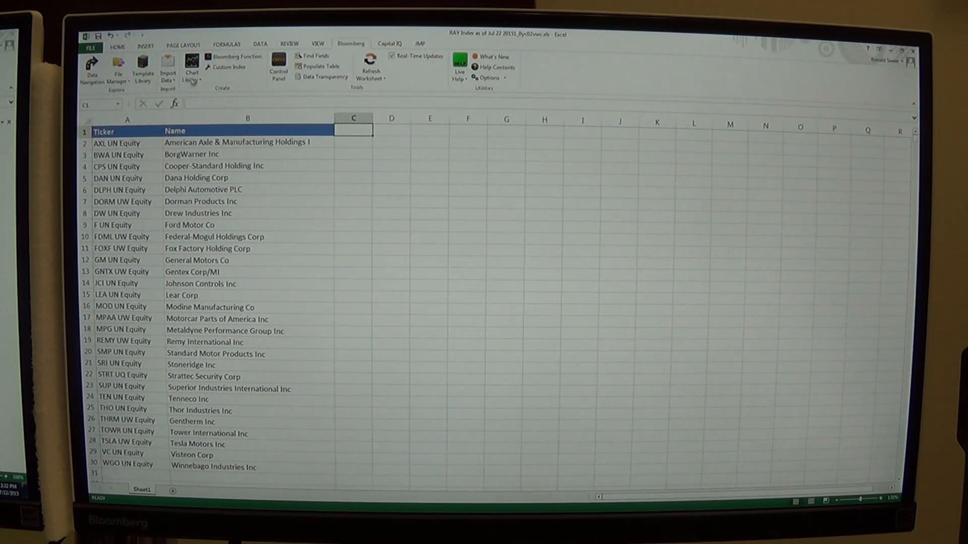
Step: In Bloomberg Field Search, find '3 year sales growth' and add Sales - 3 Year Average Growth
{"action": "left_click", "coordinate": [317, 58]}
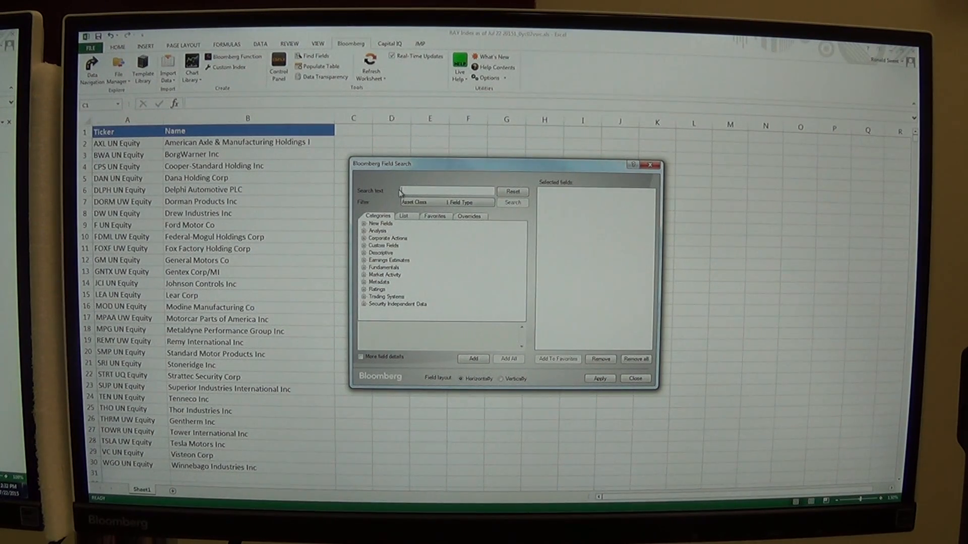
{"action": "type", "text": "3"}
{"action": "type", "text": " year sa"}
{"action": "type", "text": "les growth"}
{"action": "key", "text": "Return"}
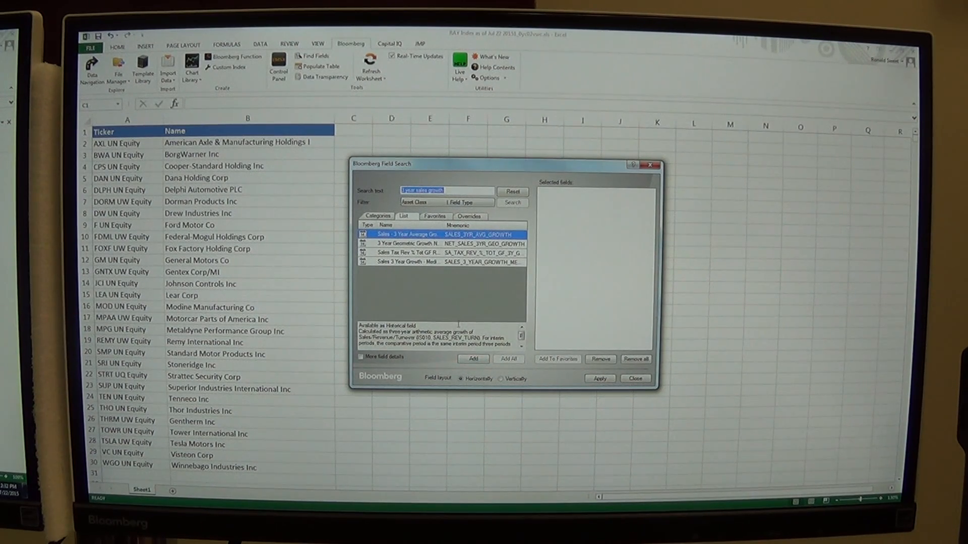
{"action": "left_click", "coordinate": [473, 359]}
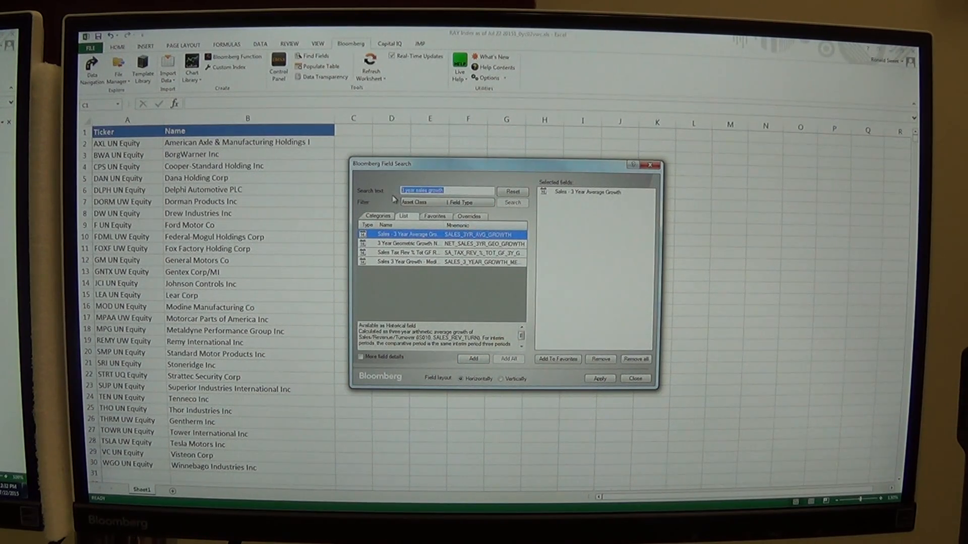
{"action": "type", "text": "gross"}
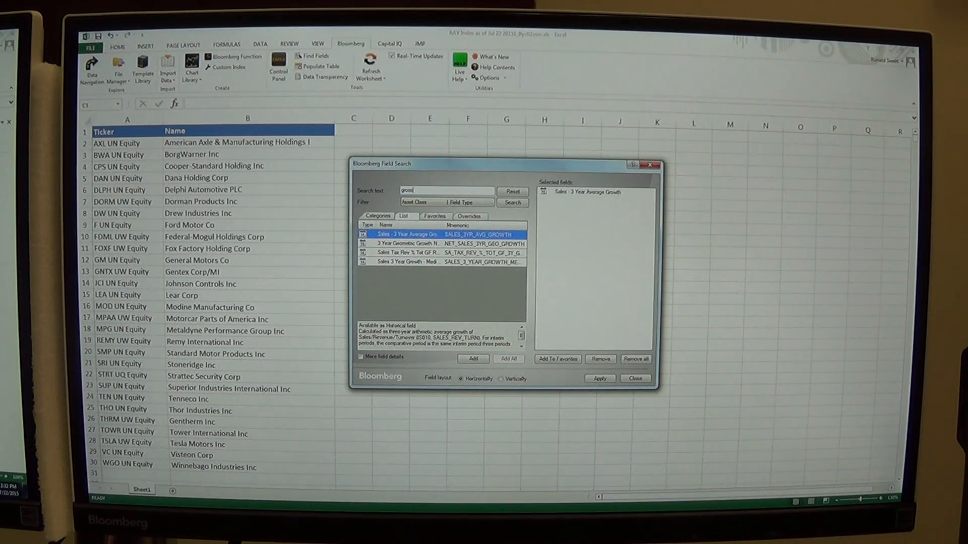
{"action": "type", "text": " margin"}
Step: Search 'gross margin' and add Gross Margin to the selected fields
{"action": "key", "text": "Return"}
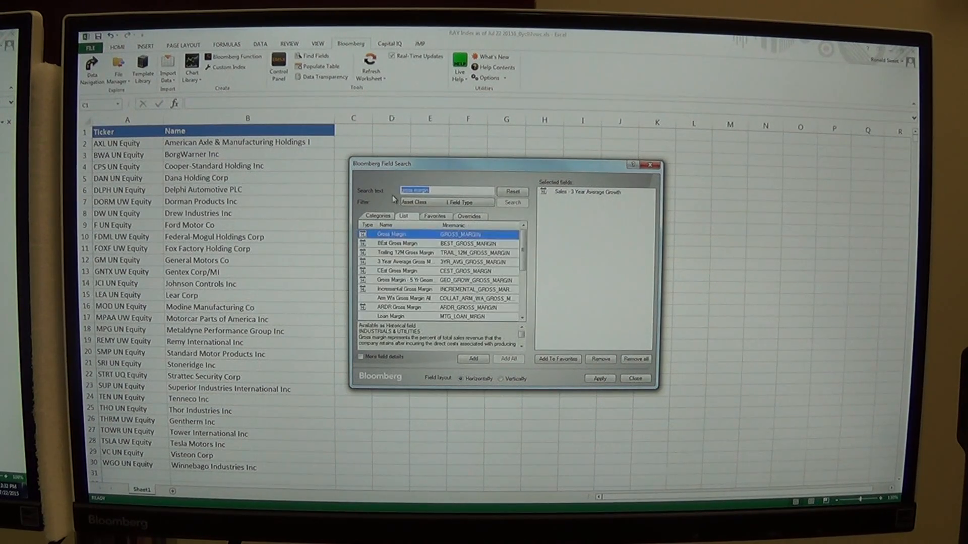
{"action": "left_click", "coordinate": [475, 362]}
Step: Search 'total debt to EBITDA' and add the plain Total Debt to EBITDA field
{"action": "left_click_drag", "start_coordinate": [433, 191], "coordinate": [379, 193]}
{"action": "type", "text": "tot"}
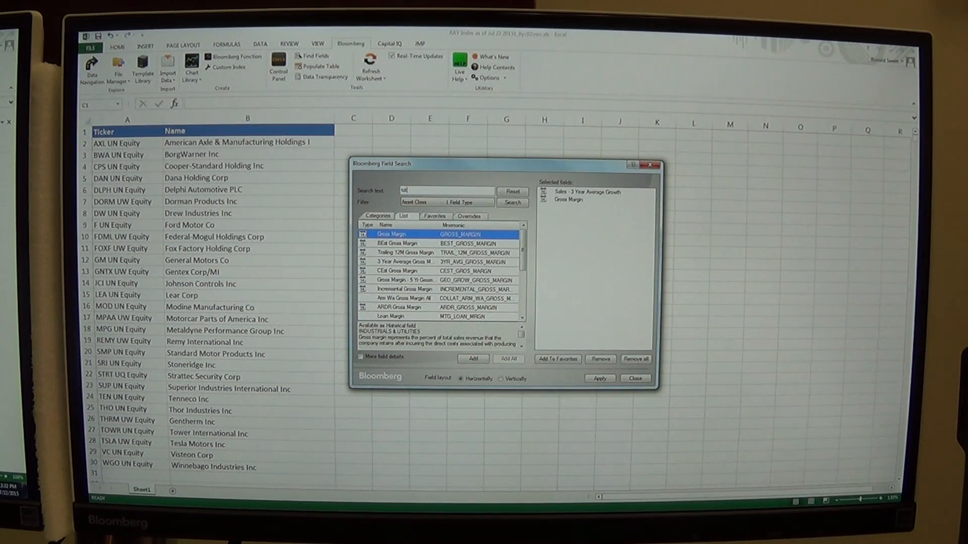
{"action": "type", "text": "al d"}
{"action": "type", "text": "ebt to EBI"}
{"action": "type", "text": "TD"}
{"action": "type", "text": "A"}
{"action": "key", "text": "Return"}
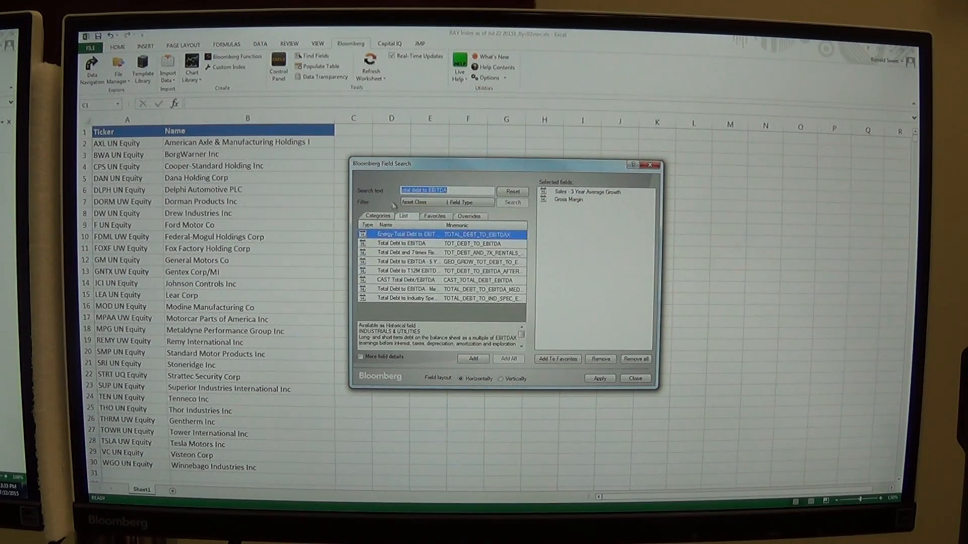
{"action": "left_click", "coordinate": [396, 243]}
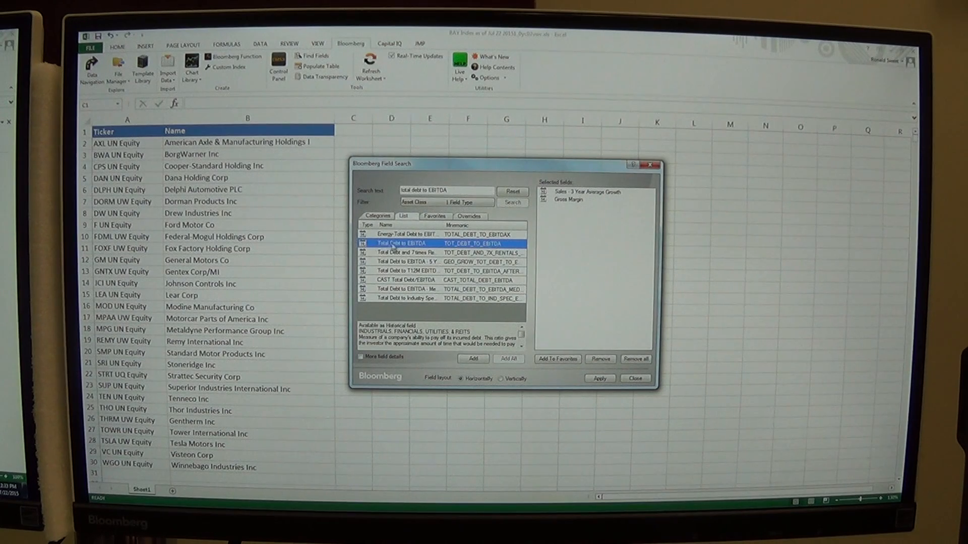
{"action": "left_click", "coordinate": [474, 358]}
Step: Search 'ev to ebitda', add Periodic EV to Trailing 12M EBITDA, and write the four fields to the sheet
{"action": "left_click_drag", "start_coordinate": [452, 190], "coordinate": [381, 191]}
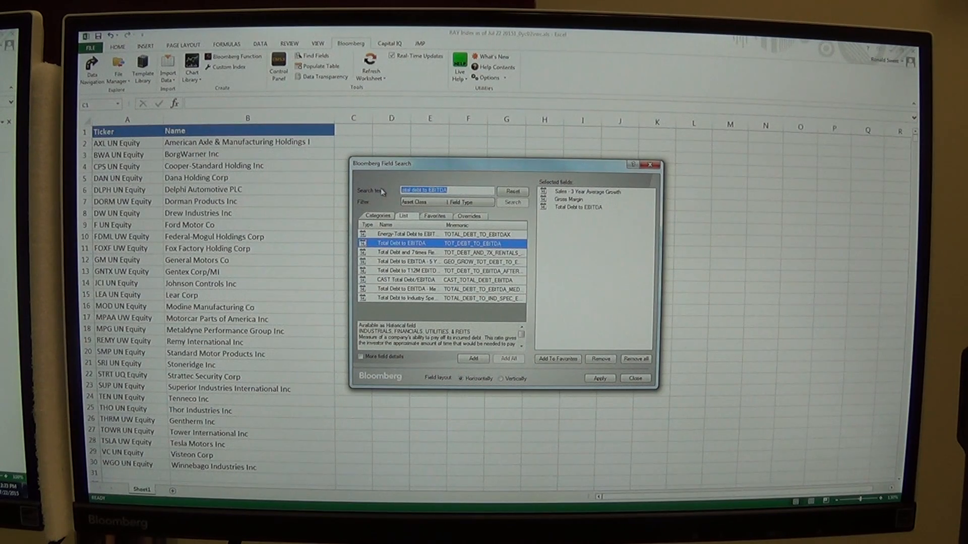
{"action": "type", "text": "e"}
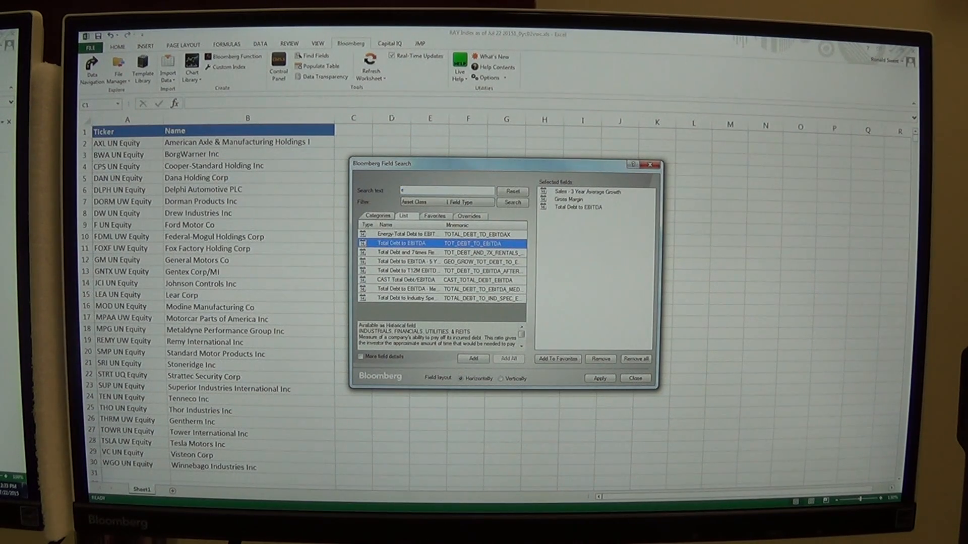
{"action": "type", "text": "v"}
{"action": "type", "text": " to e"}
{"action": "type", "text": "bitda"}
{"action": "key", "text": "Return"}
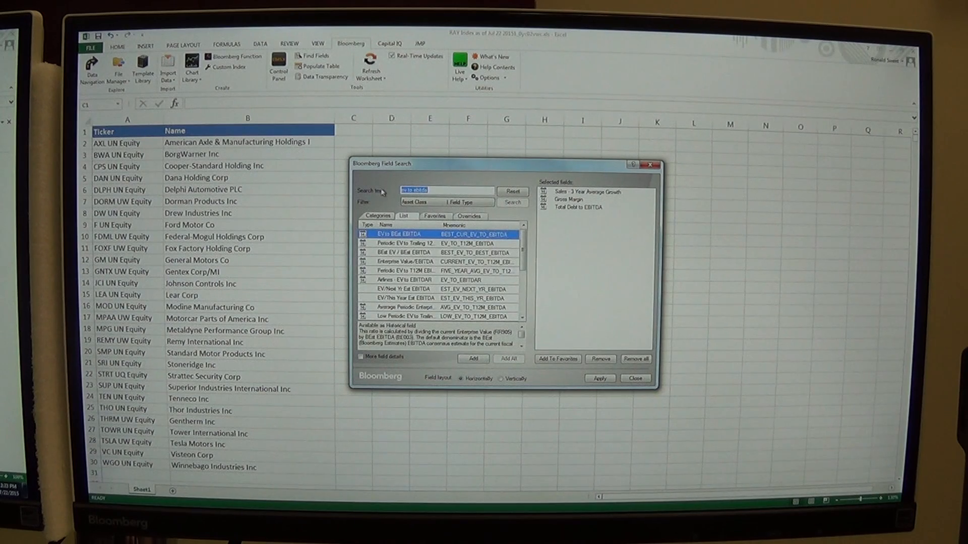
{"action": "left_click", "coordinate": [367, 244]}
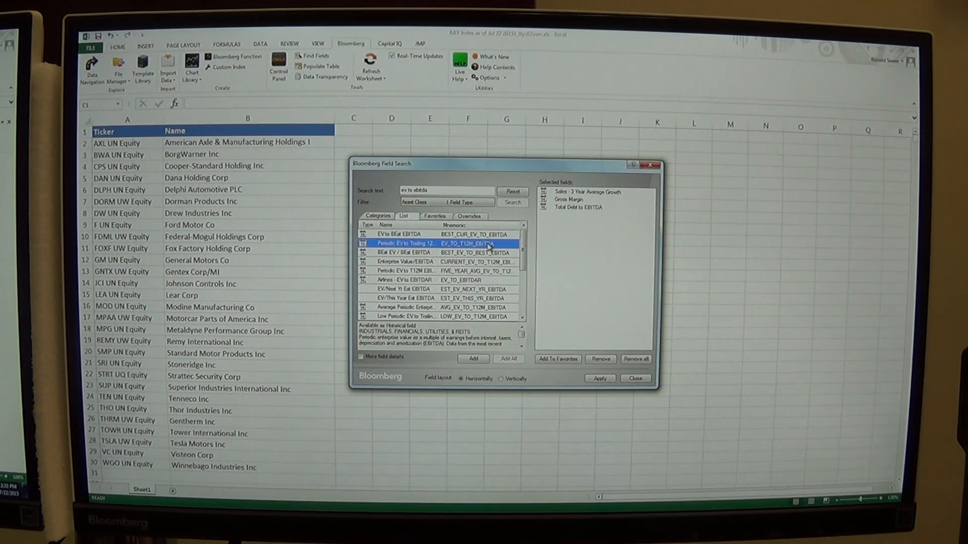
{"action": "left_click", "coordinate": [477, 360]}
{"action": "left_click", "coordinate": [601, 379]}
Step: Apply the field headers, auto-fit all columns so codes C–F show in full, and go to C2
{"action": "left_click", "coordinate": [634, 379]}
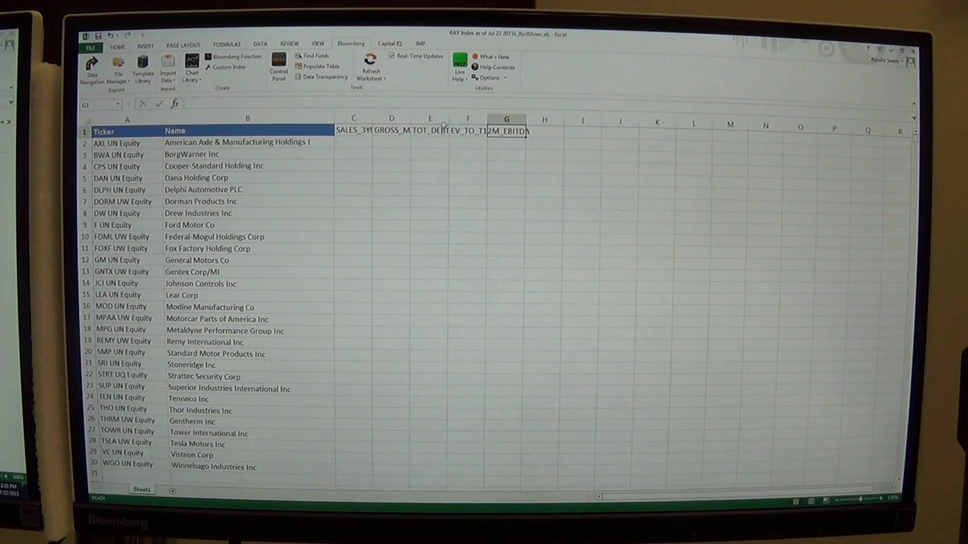
{"action": "left_click", "coordinate": [353, 119]}
{"action": "left_click_drag", "start_coordinate": [372, 118], "coordinate": [604, 121]}
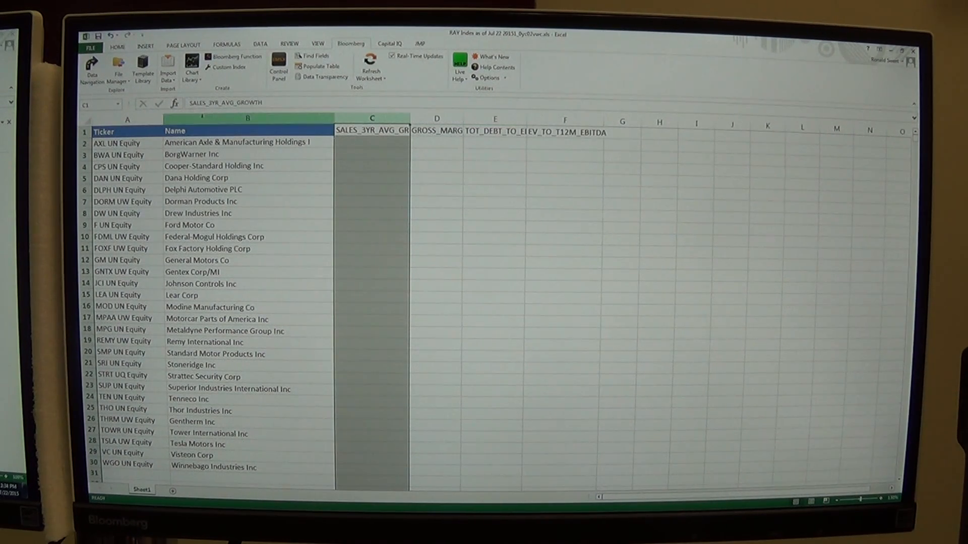
{"action": "left_click", "coordinate": [88, 121]}
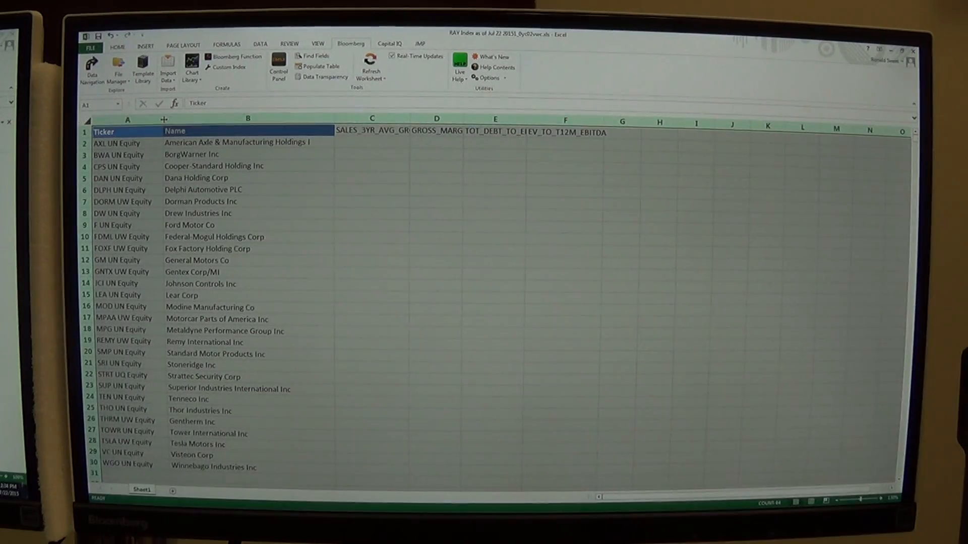
{"action": "double_click", "coordinate": [164, 119]}
{"action": "left_click", "coordinate": [336, 142]}
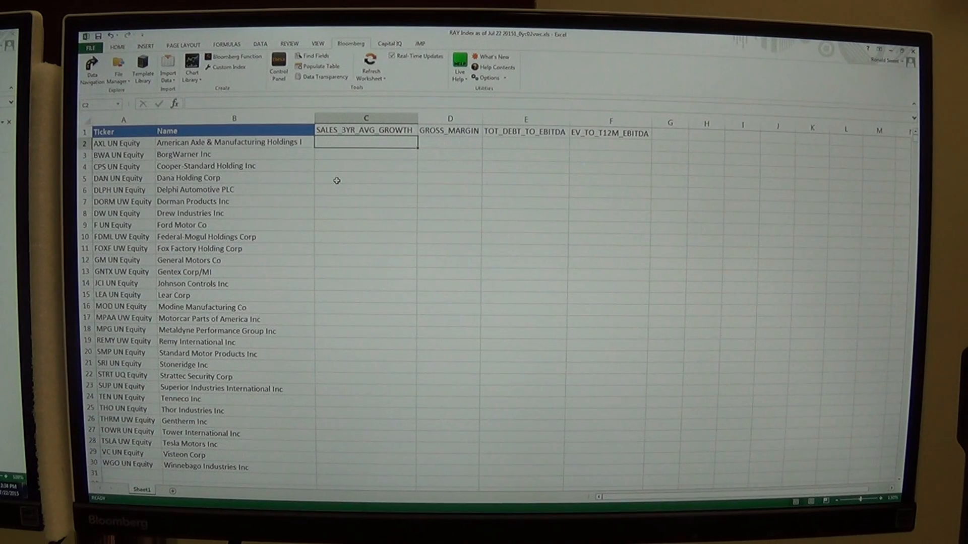
{"action": "type", "text": "="}
{"action": "type", "text": "bd"}
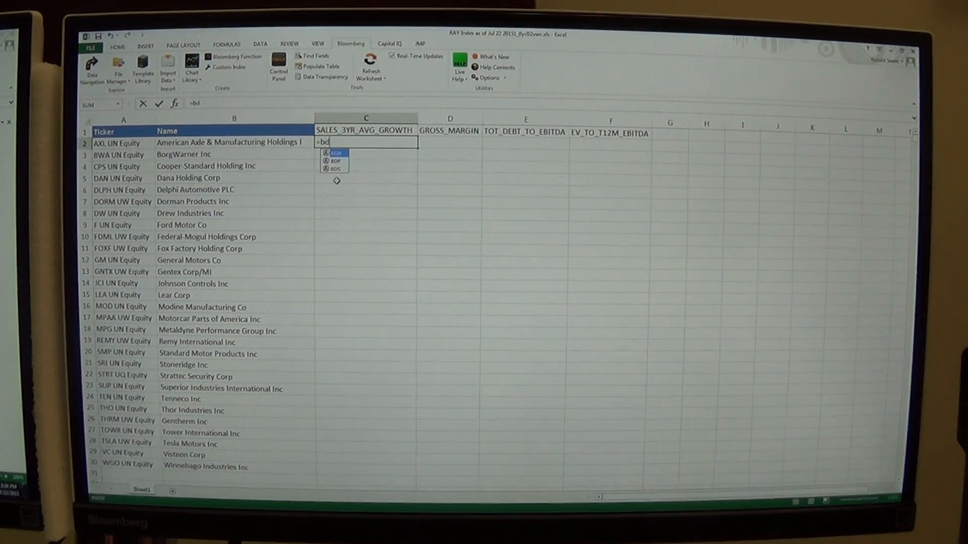
{"action": "type", "text": "p"}
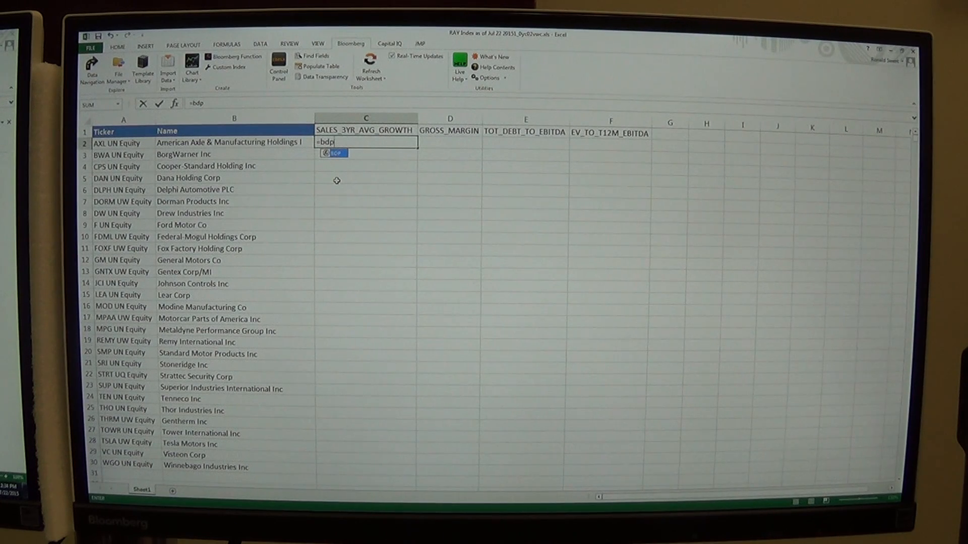
{"action": "type", "text": "("}
Step: Enter =BDP($A2,C$1) in C2, returning about 12.68 for American Axle's 3-year sales growth
{"action": "key", "text": "Left"}
{"action": "key", "text": "Left"}
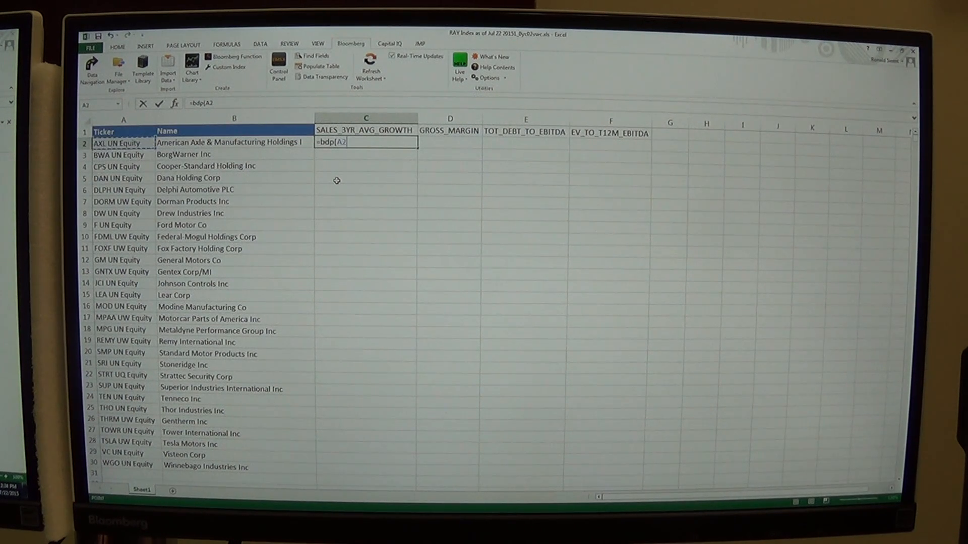
{"action": "key", "text": "F4"}
{"action": "key", "text": "F4"}
{"action": "key", "text": "F4"}
{"action": "type", "text": ","}
{"action": "key", "text": "Up"}
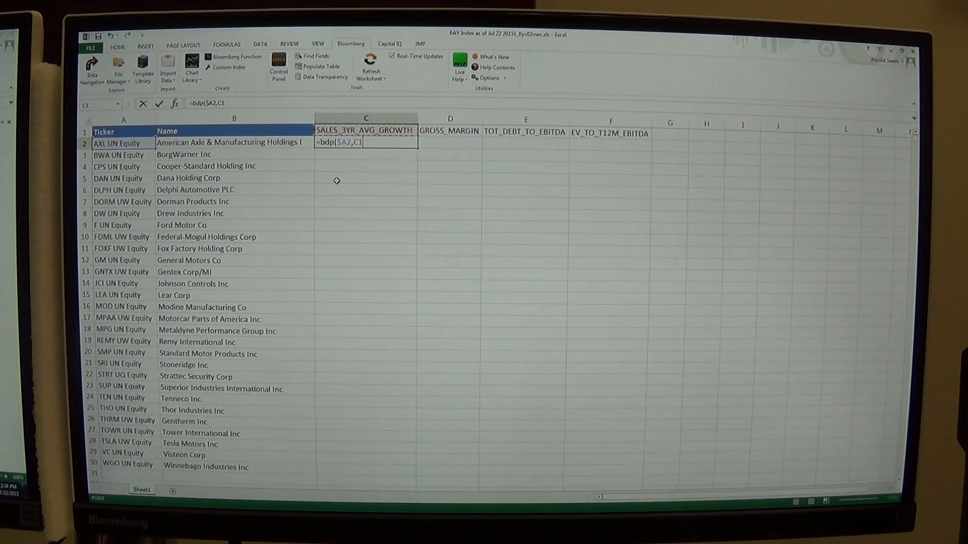
{"action": "key", "text": "F4"}
{"action": "key", "text": "F4"}
{"action": "type", "text": ")"}
{"action": "key", "text": "ctrl+Return"}
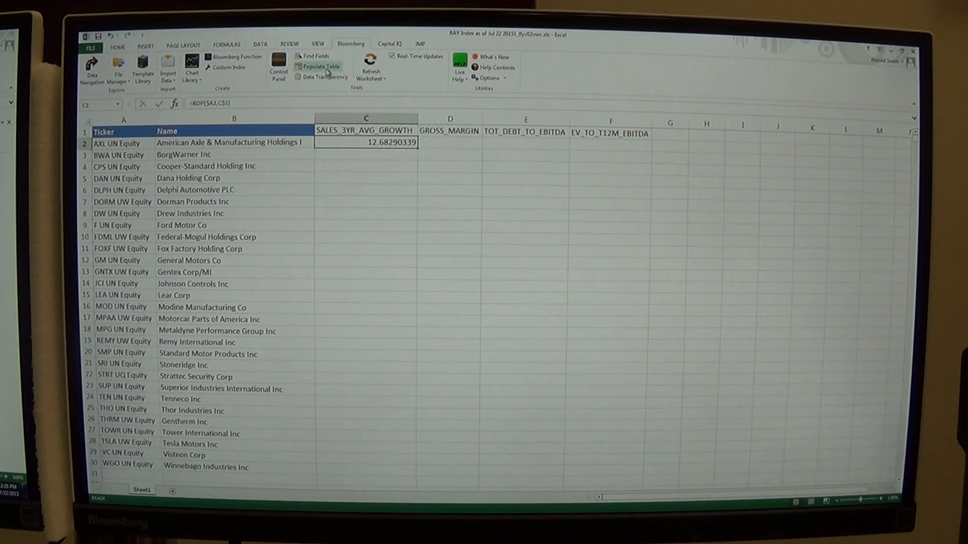
Step: Format C2 as Accounting and fill the BDP formula through C2:F30 for all companies
{"action": "left_click", "coordinate": [118, 47]}
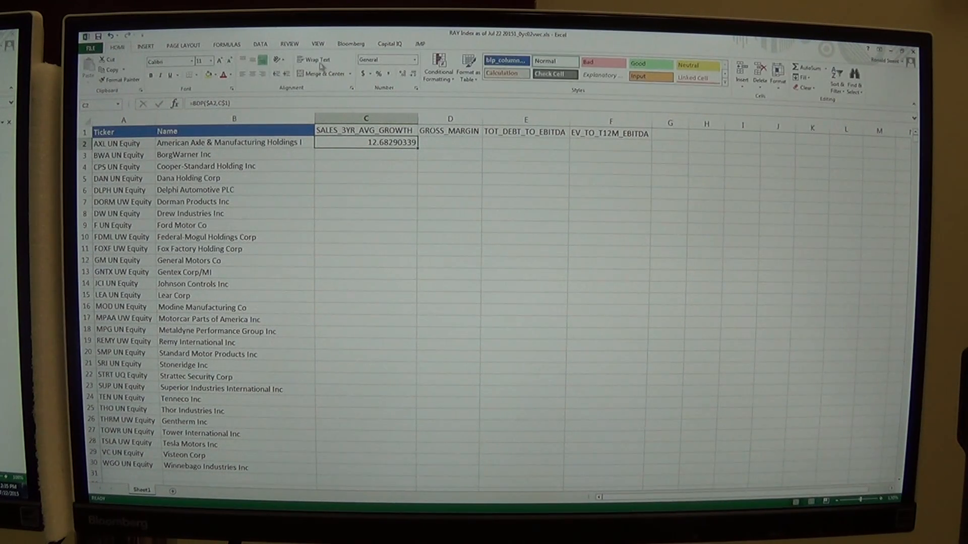
{"action": "left_click", "coordinate": [387, 74]}
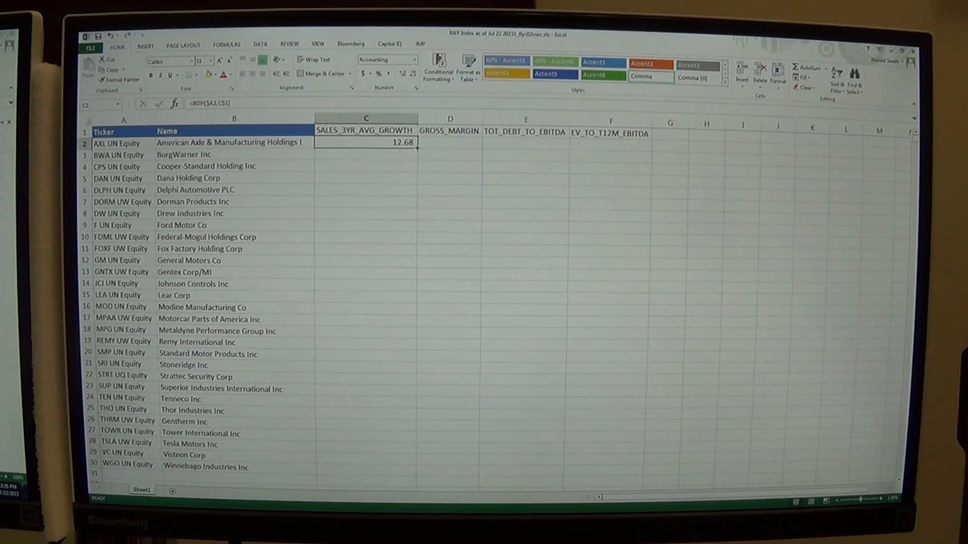
{"action": "double_click", "coordinate": [416, 147]}
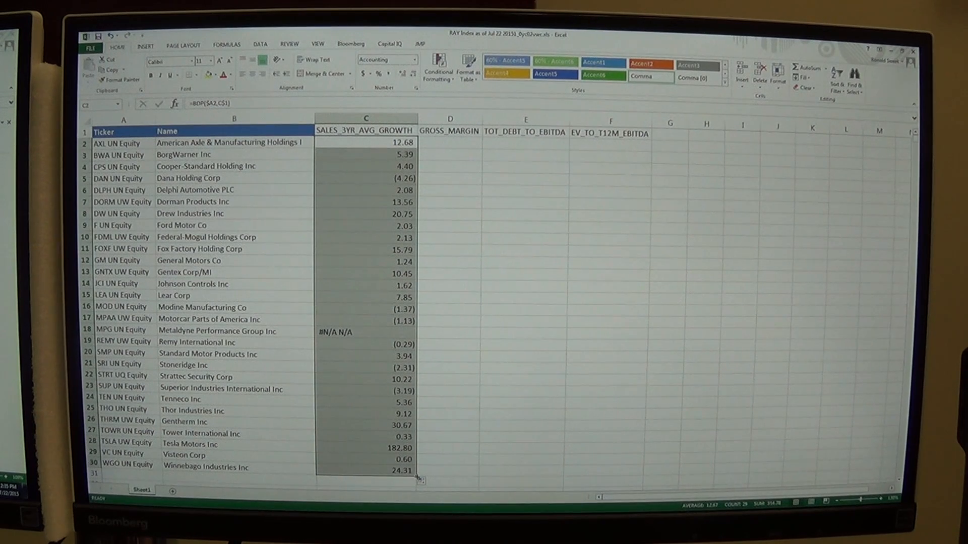
{"action": "left_click_drag", "start_coordinate": [418, 476], "coordinate": [643, 472]}
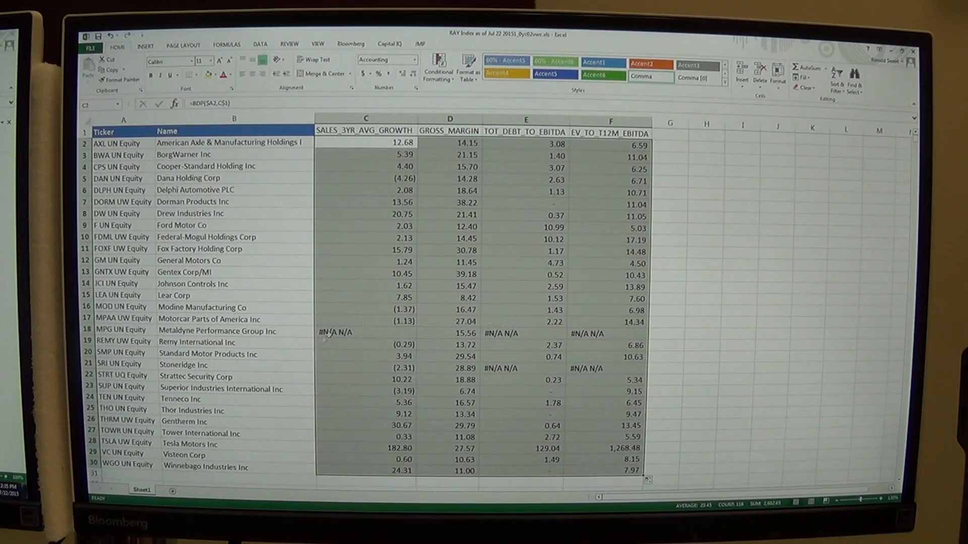
Step: Delete the Metaldyne Performance Group row with #N/A values
{"action": "left_click", "coordinate": [339, 297]}
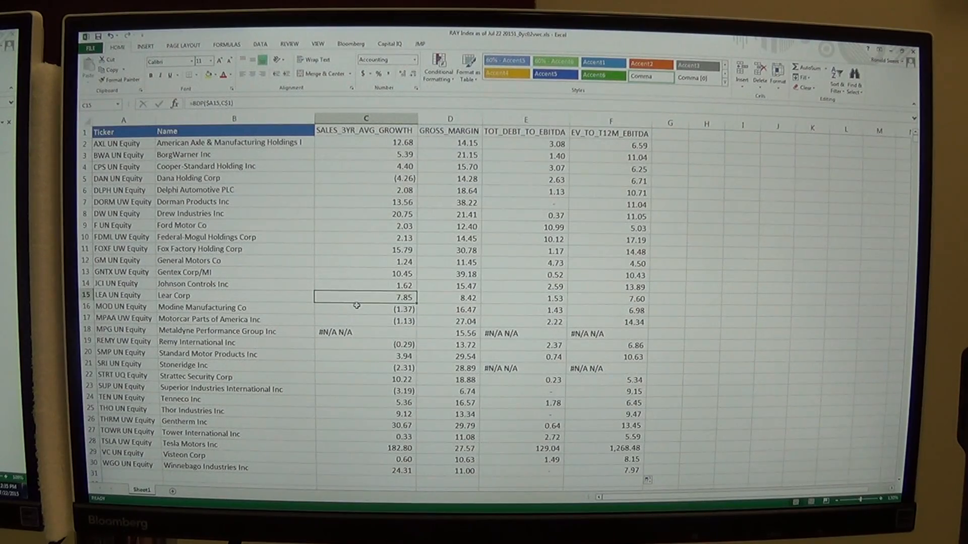
{"action": "left_click", "coordinate": [87, 330]}
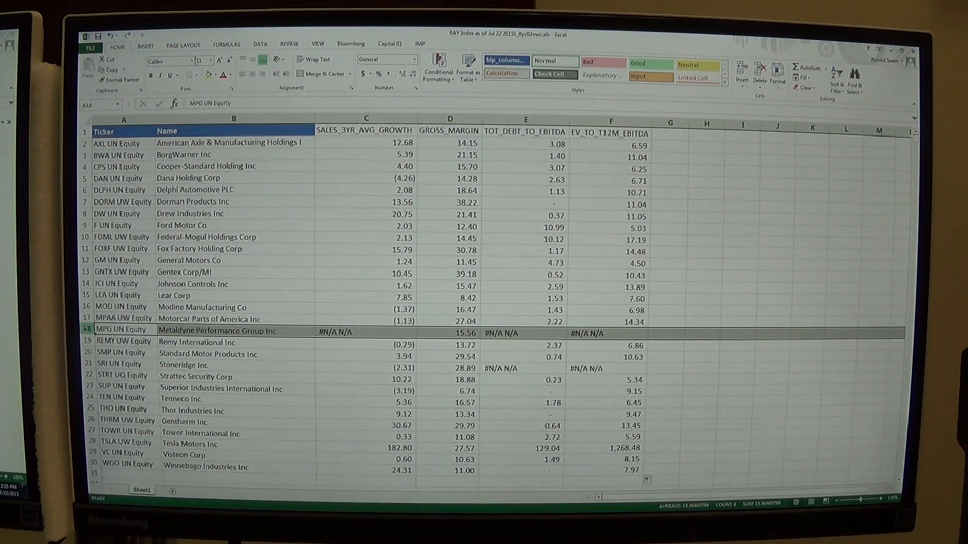
{"action": "right_click", "coordinate": [89, 332]}
{"action": "left_click", "coordinate": [105, 261]}
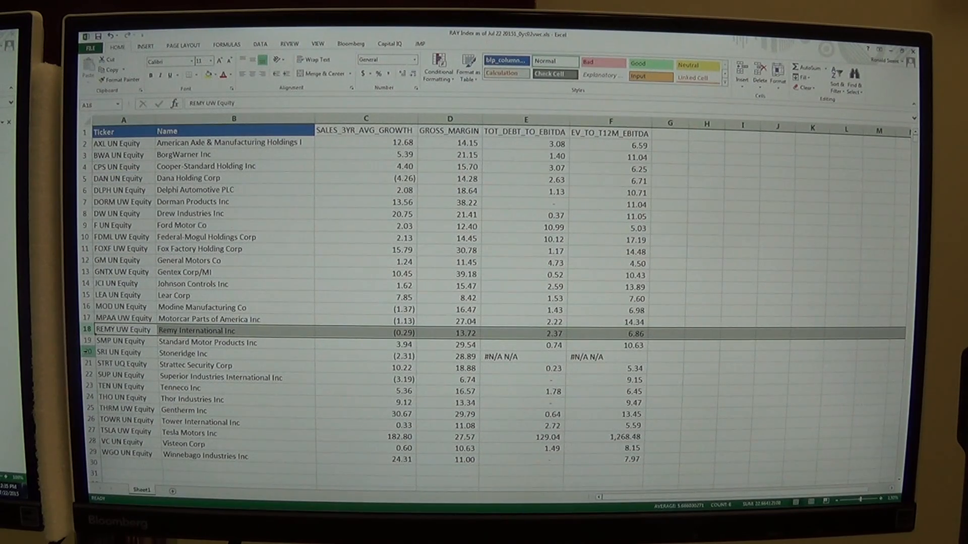
Step: Delete the Stoneridge row with #N/A values
{"action": "left_click", "coordinate": [88, 351]}
{"action": "right_click", "coordinate": [89, 353]}
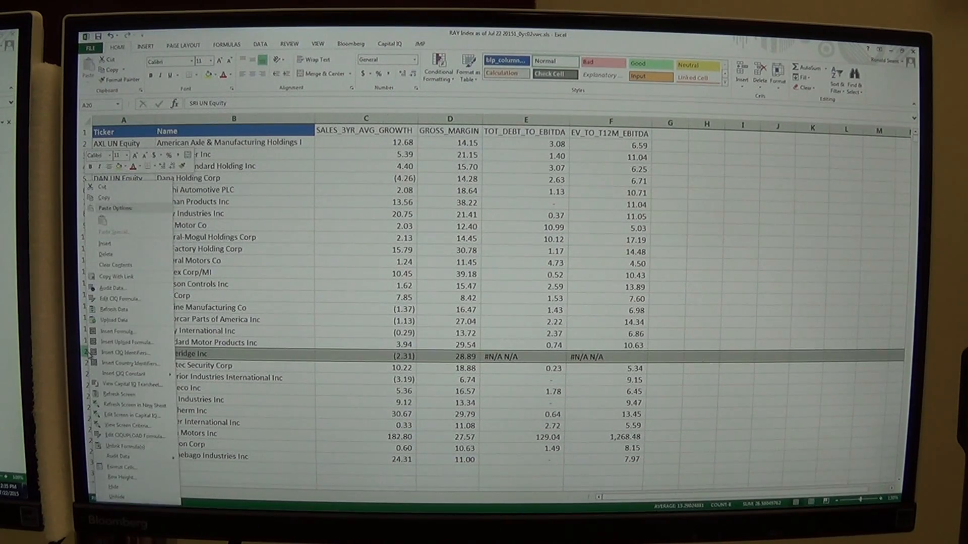
{"action": "left_click", "coordinate": [109, 260]}
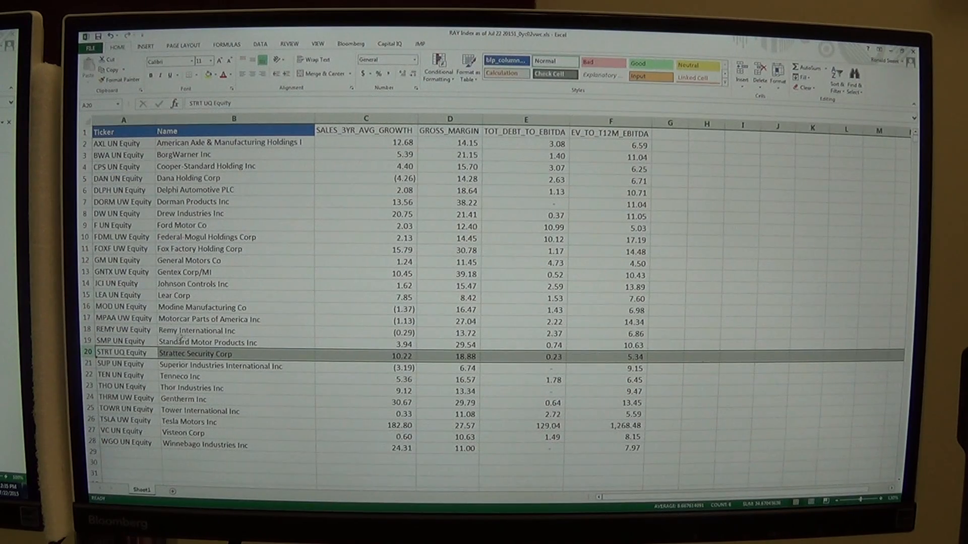
{"action": "left_click", "coordinate": [622, 264]}
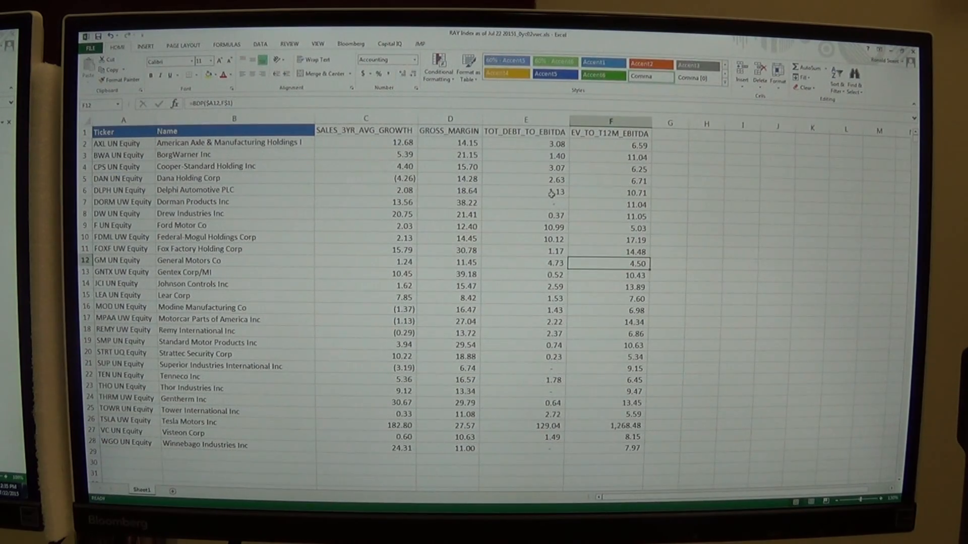
Step: Inspect outlying debt-to-EBITDA values and delete the Tesla Motors row
{"action": "left_click", "coordinate": [528, 135]}
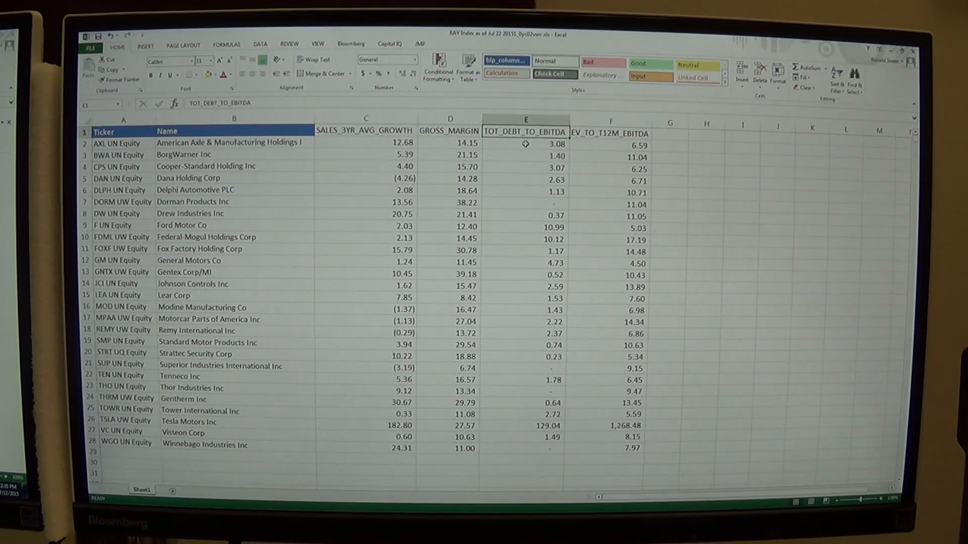
{"action": "left_click", "coordinate": [524, 150]}
{"action": "left_click", "coordinate": [528, 240]}
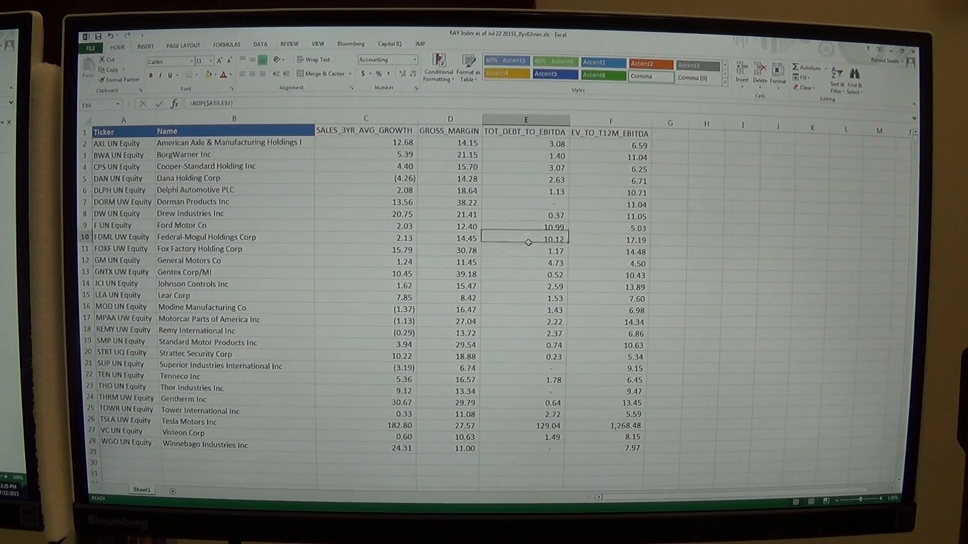
{"action": "left_click", "coordinate": [524, 427]}
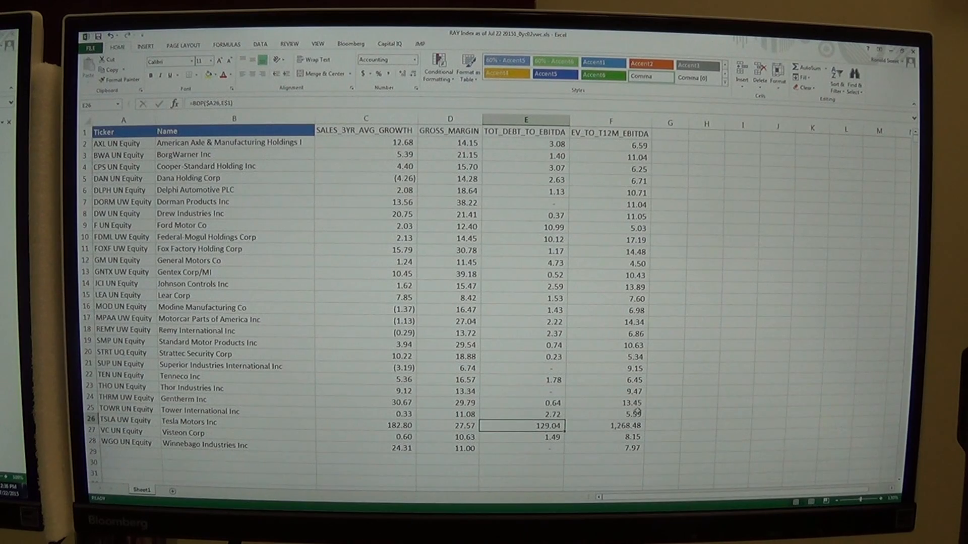
{"action": "left_click", "coordinate": [628, 426]}
{"action": "left_click", "coordinate": [543, 427]}
{"action": "left_click", "coordinate": [89, 425]}
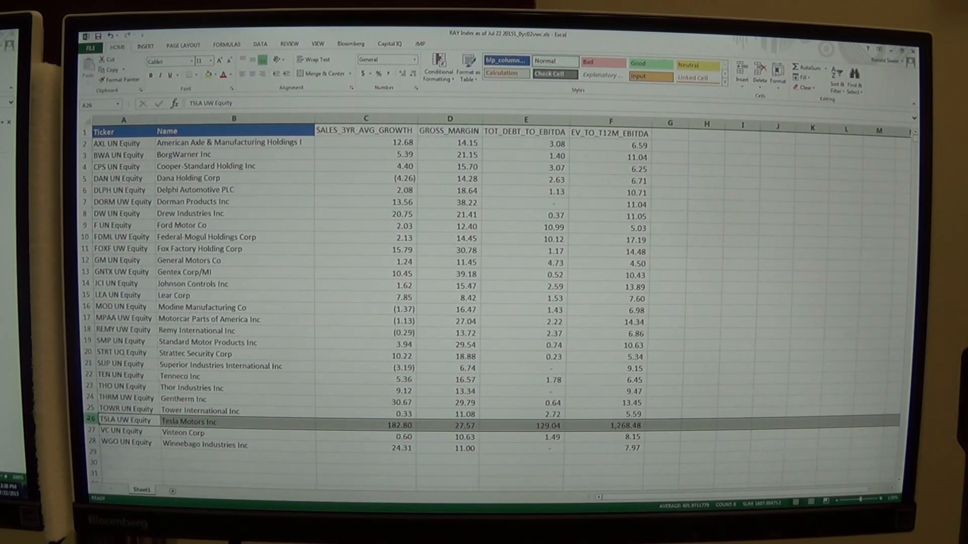
{"action": "right_click", "coordinate": [91, 419]}
{"action": "left_click", "coordinate": [121, 344]}
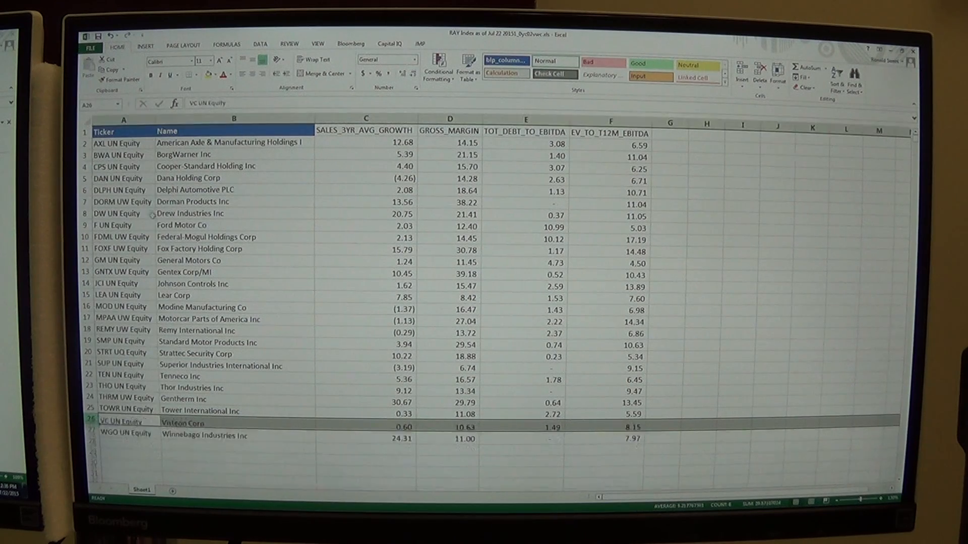
Step: Compare Ford's and Federal-Mogul's debt-to-EBITDA values and delete both rows, leaving 24 companies
{"action": "left_click", "coordinate": [542, 238]}
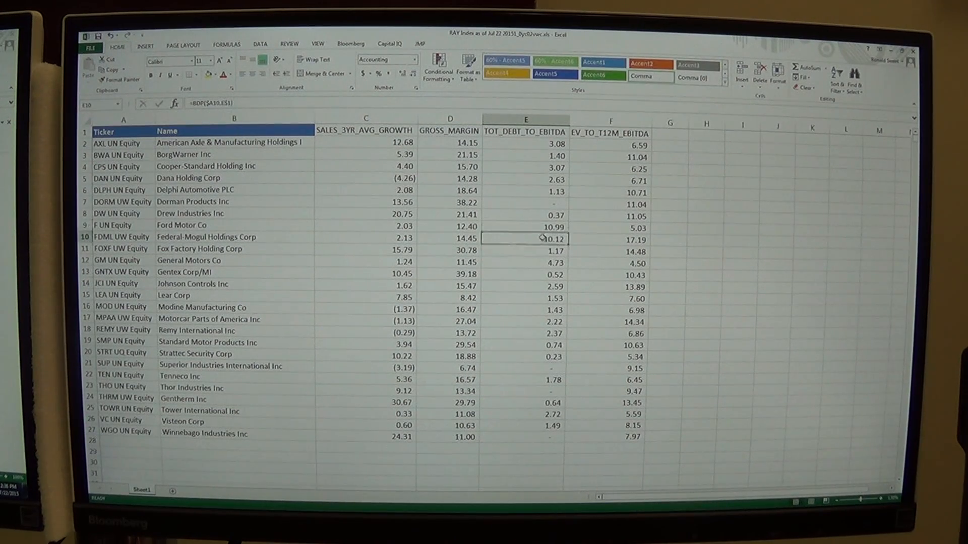
{"action": "key", "text": "Up"}
{"action": "key", "text": "Down"}
{"action": "key", "text": "Up"}
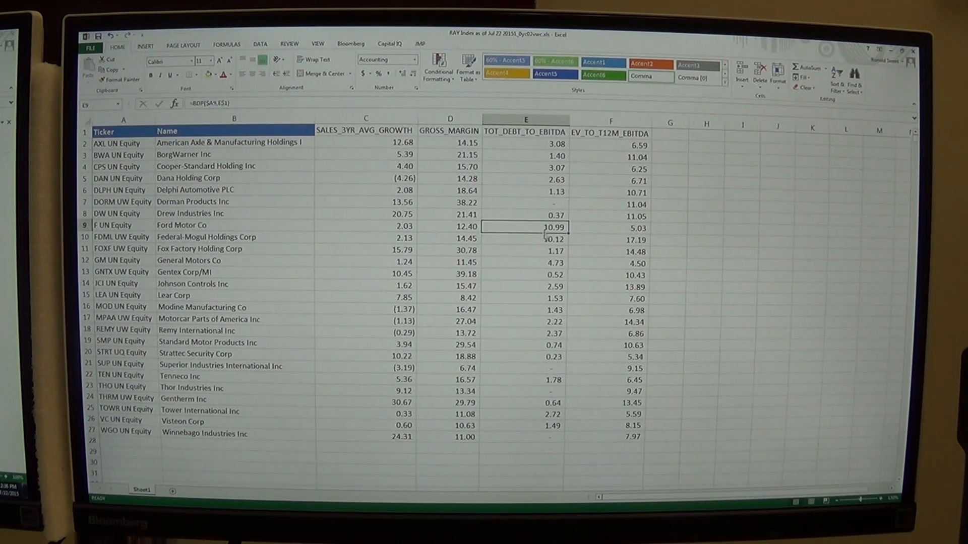
{"action": "key", "text": "Down"}
{"action": "key", "text": "Up"}
{"action": "left_click", "coordinate": [85, 226]}
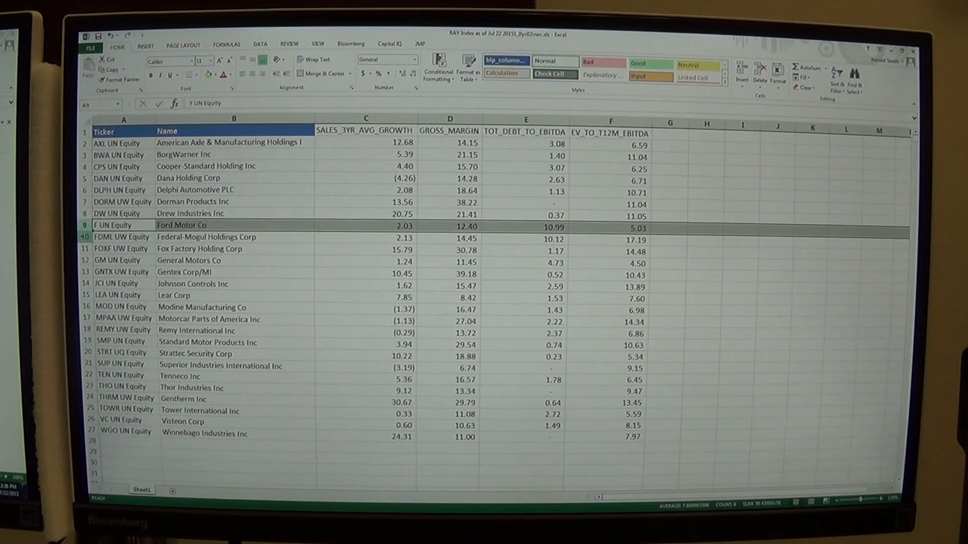
{"action": "left_click", "coordinate": [85, 238], "text": "shift"}
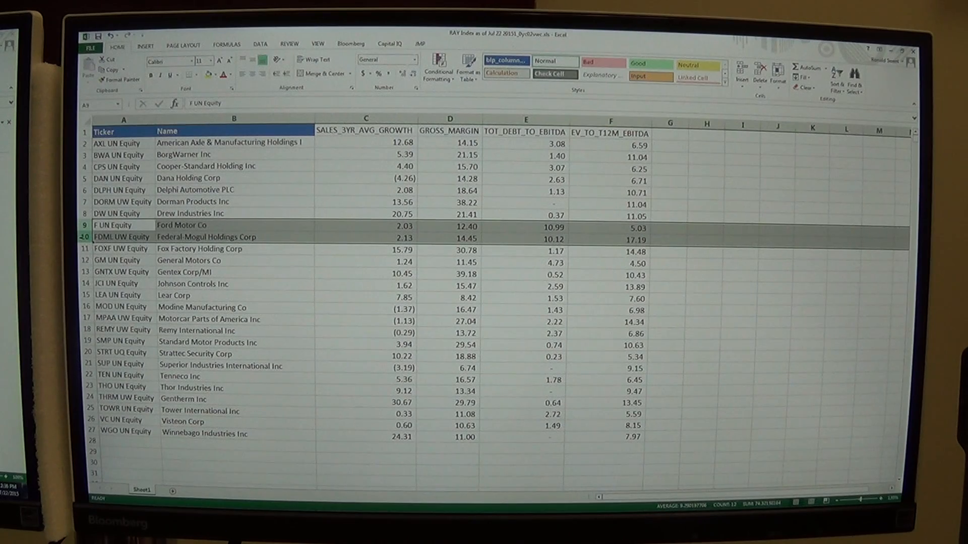
{"action": "right_click", "coordinate": [85, 241]}
{"action": "left_click", "coordinate": [98, 257]}
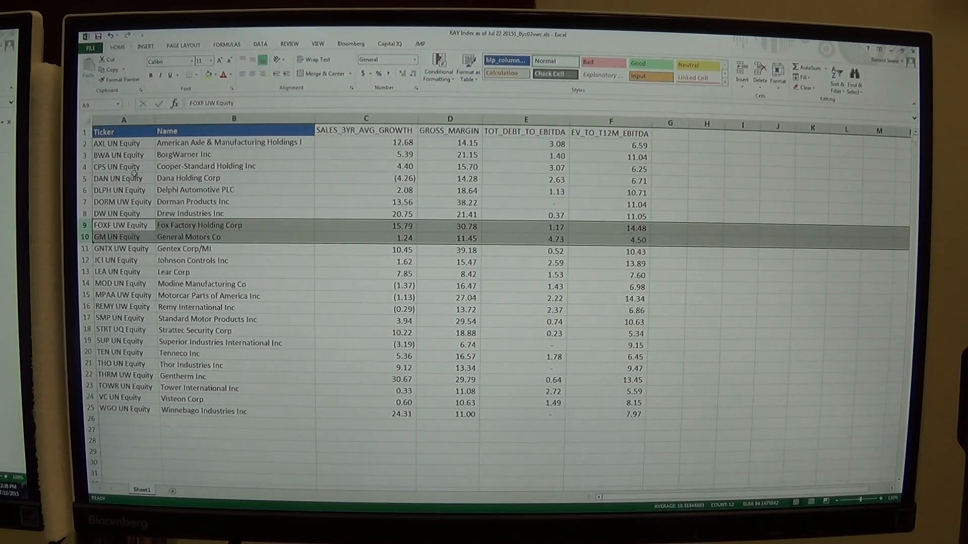
{"action": "left_click", "coordinate": [121, 146]}
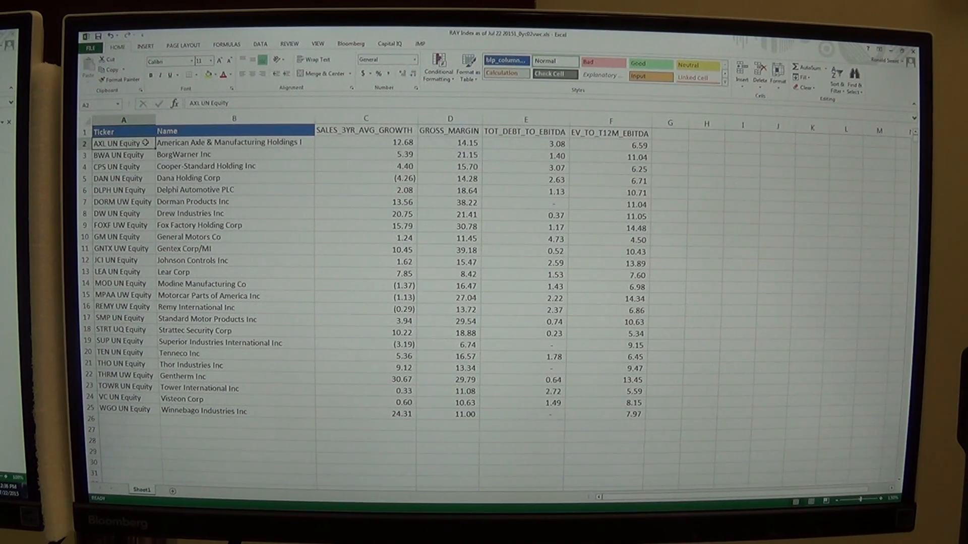
{"action": "mouse_move", "coordinate": [128, 142]}
{"action": "left_mouse_down"}
{"action": "mouse_move", "coordinate": [160, 404]}
{"action": "mouse_move", "coordinate": [646, 409]}
{"action": "mouse_move", "coordinate": [582, 414]}
{"action": "left_mouse_up"}
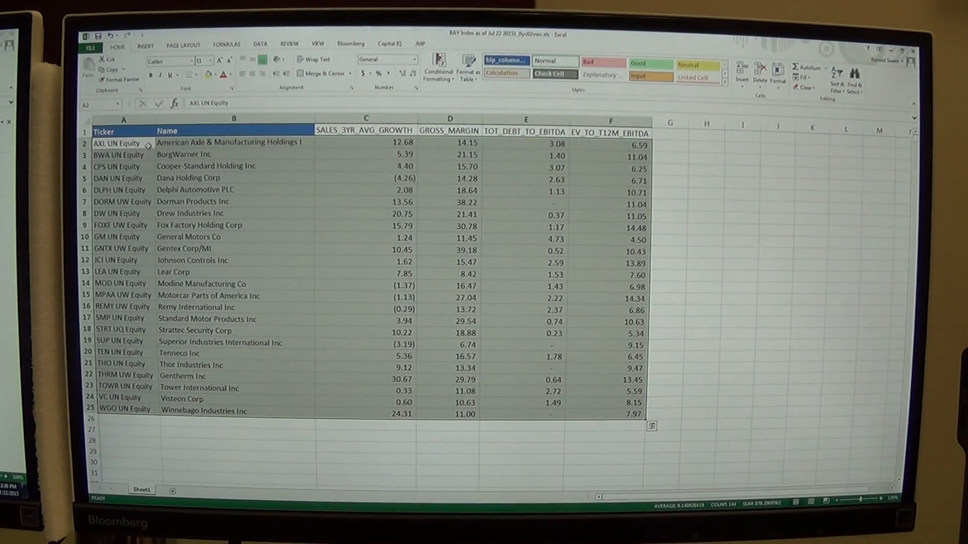
{"action": "left_click", "coordinate": [374, 119]}
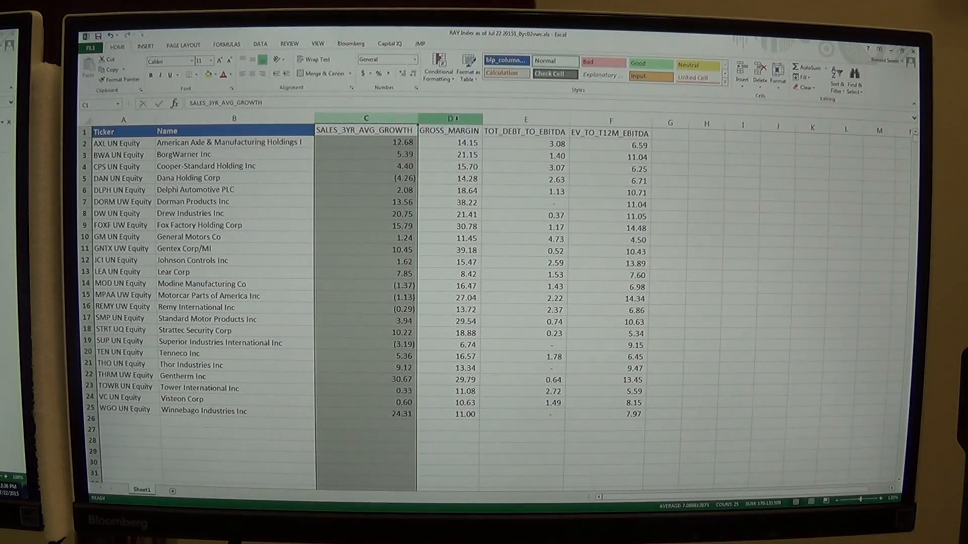
{"action": "left_click", "coordinate": [450, 119]}
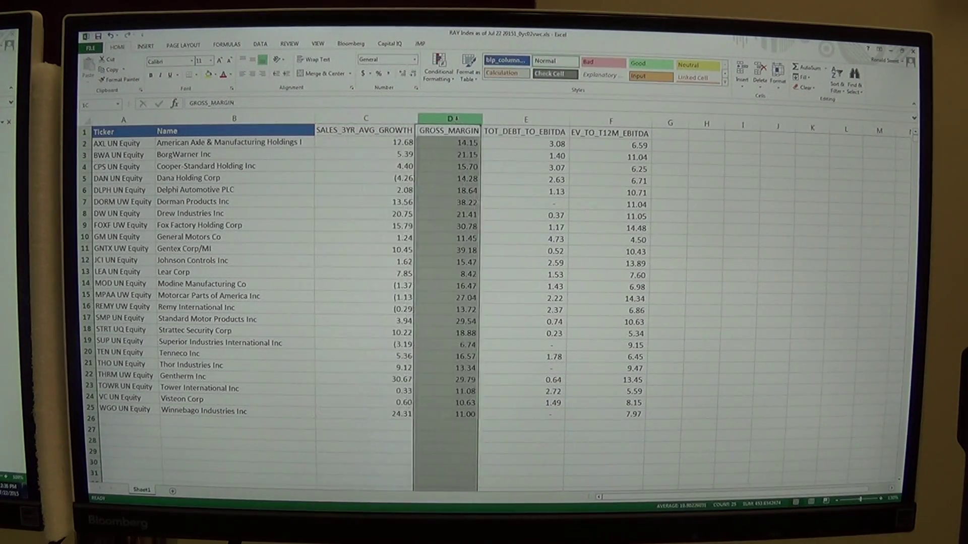
{"action": "left_click", "coordinate": [511, 120]}
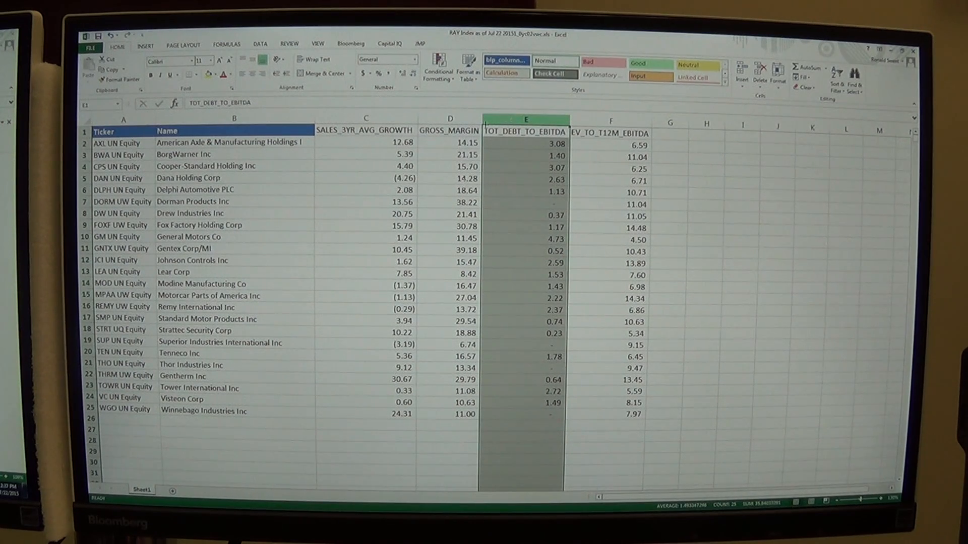
{"action": "left_click", "coordinate": [608, 121]}
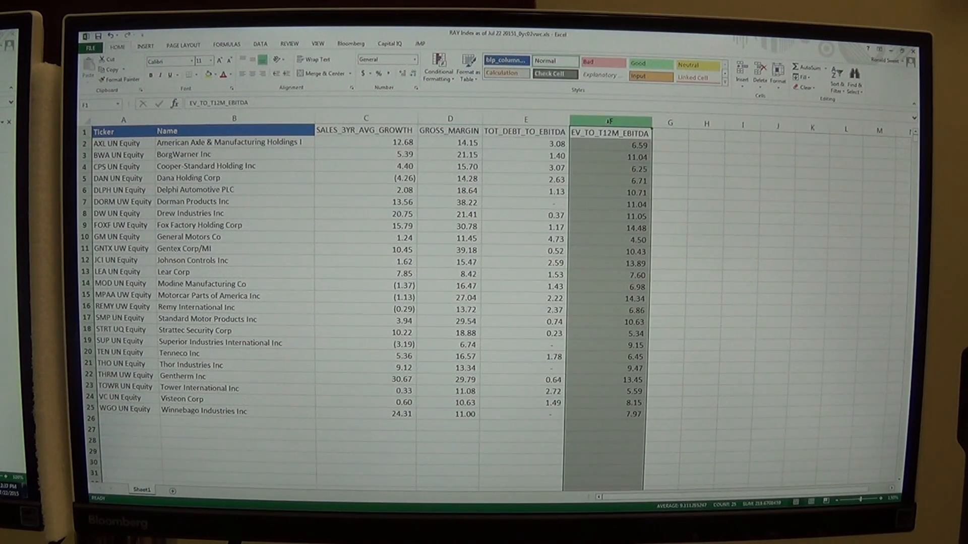
{"action": "left_click", "coordinate": [353, 118], "text": "ctrl"}
{"action": "left_click", "coordinate": [354, 118]}
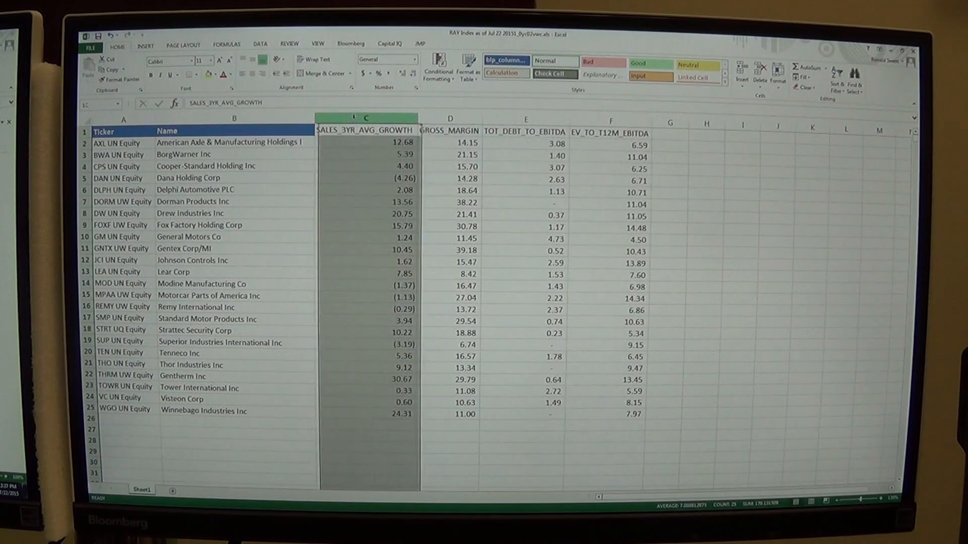
{"action": "left_click", "coordinate": [433, 118], "text": "shift"}
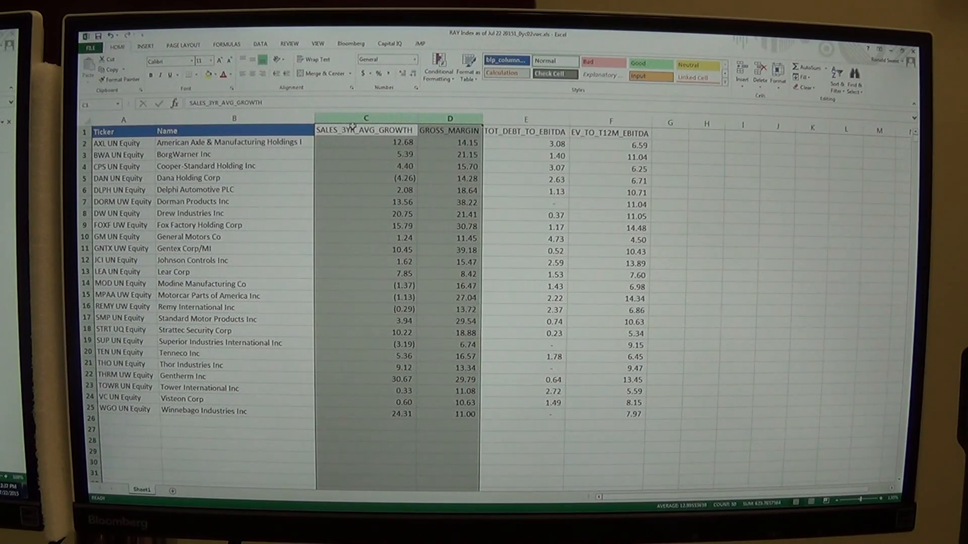
{"action": "left_click", "coordinate": [518, 118]}
{"action": "left_click", "coordinate": [624, 143]}
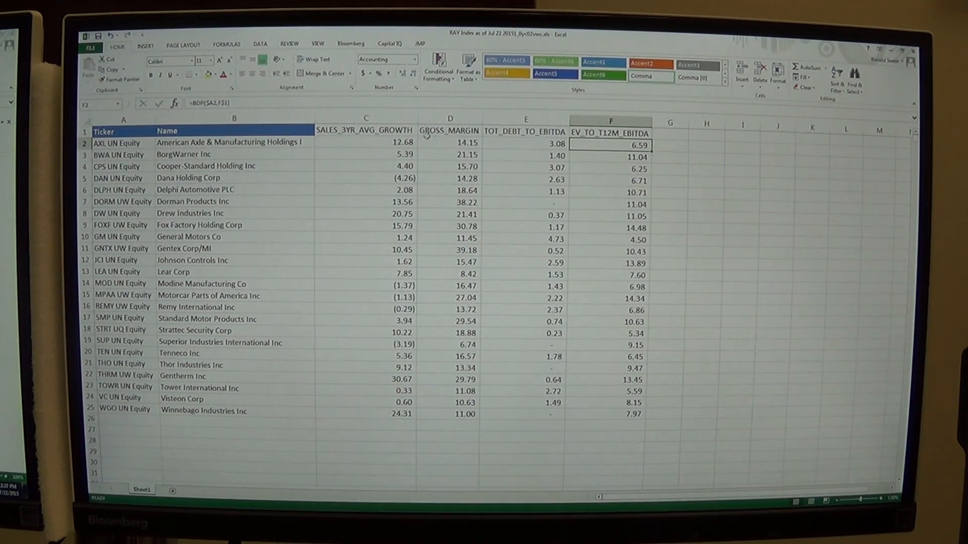
{"action": "left_click", "coordinate": [374, 141]}
{"action": "left_click", "coordinate": [452, 143]}
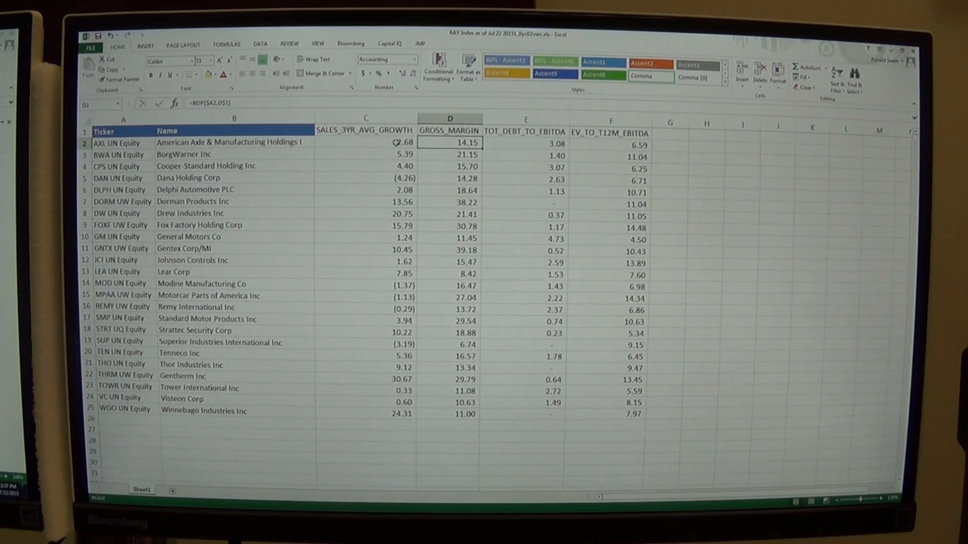
{"action": "left_click", "coordinate": [396, 143]}
{"action": "left_click", "coordinate": [461, 142]}
{"action": "left_click", "coordinate": [552, 146]}
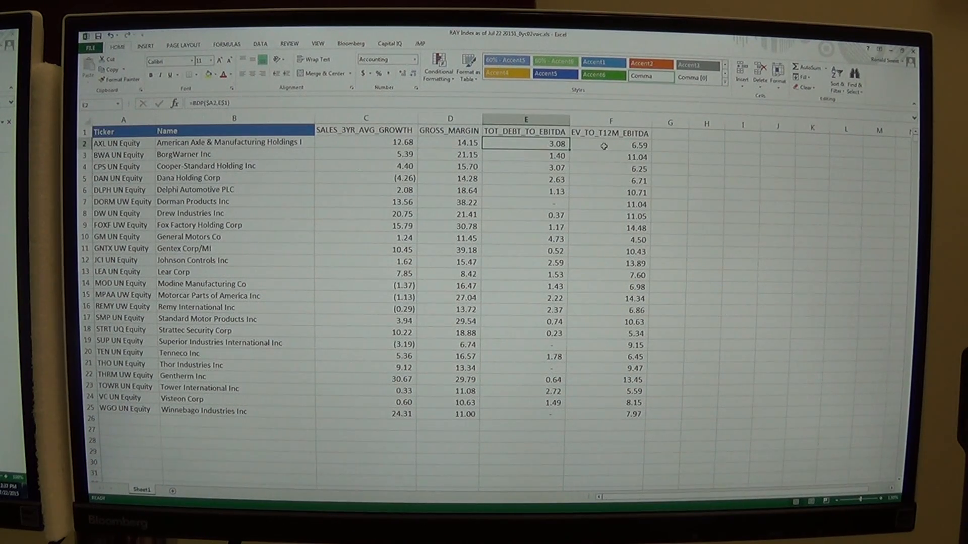
{"action": "left_click", "coordinate": [629, 144]}
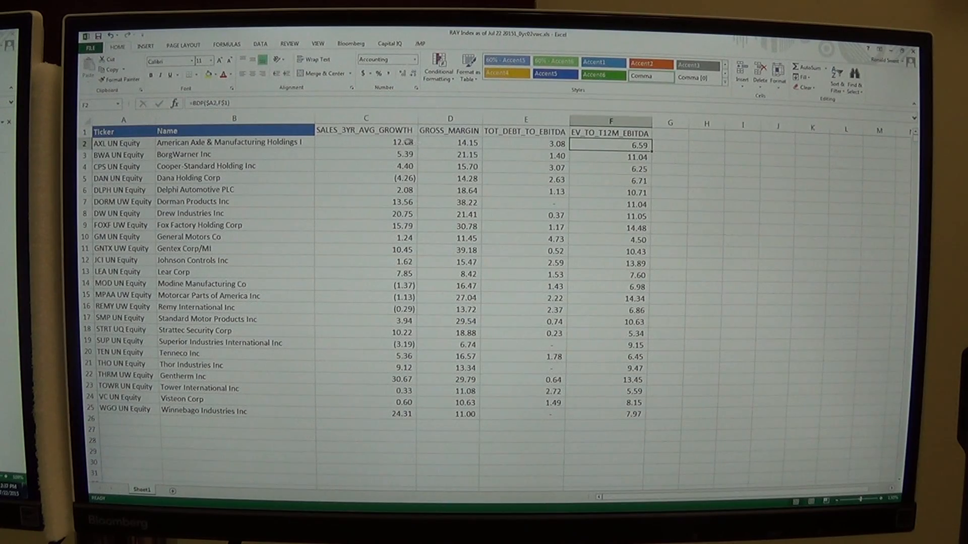
{"action": "left_click_drag", "start_coordinate": [400, 141], "coordinate": [519, 170]}
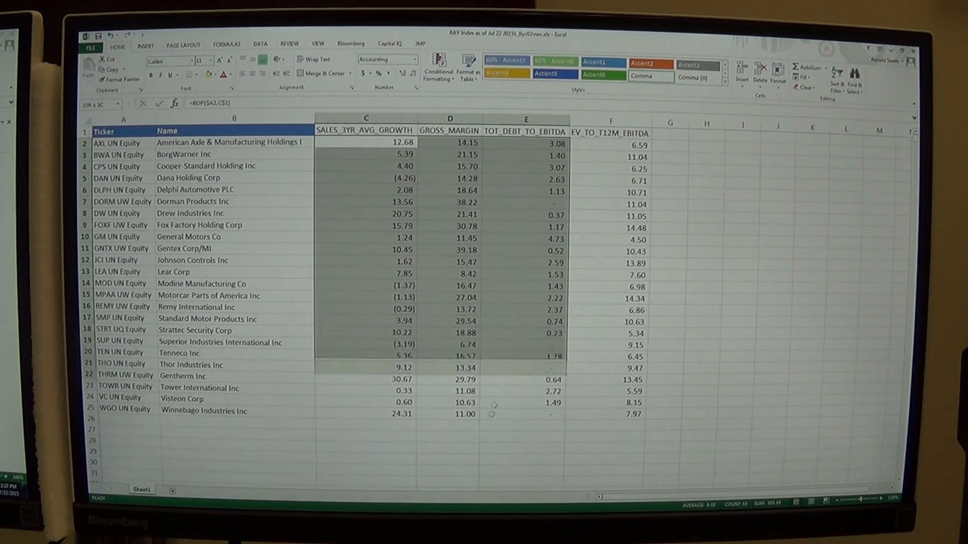
{"action": "left_click_drag", "start_coordinate": [518, 170], "coordinate": [492, 411]}
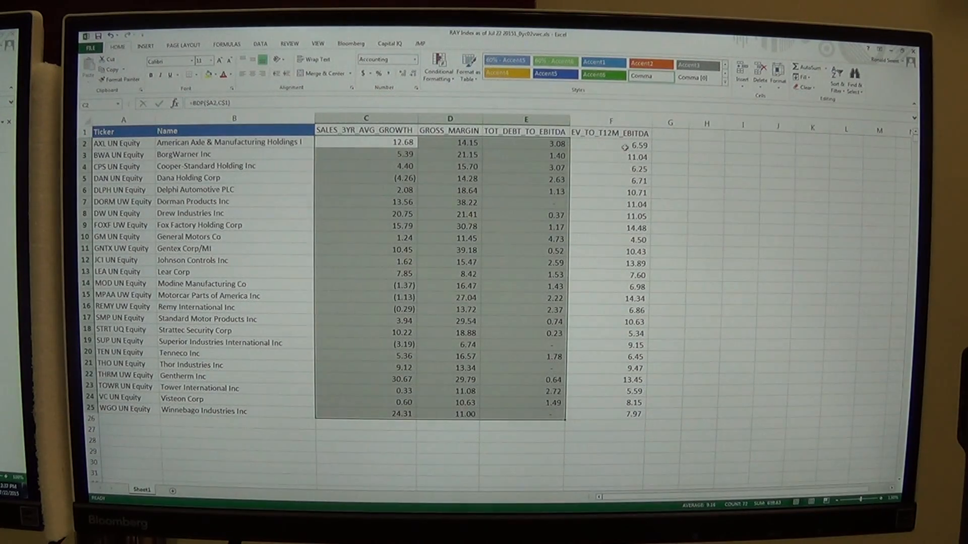
{"action": "left_click_drag", "start_coordinate": [625, 148], "coordinate": [627, 414]}
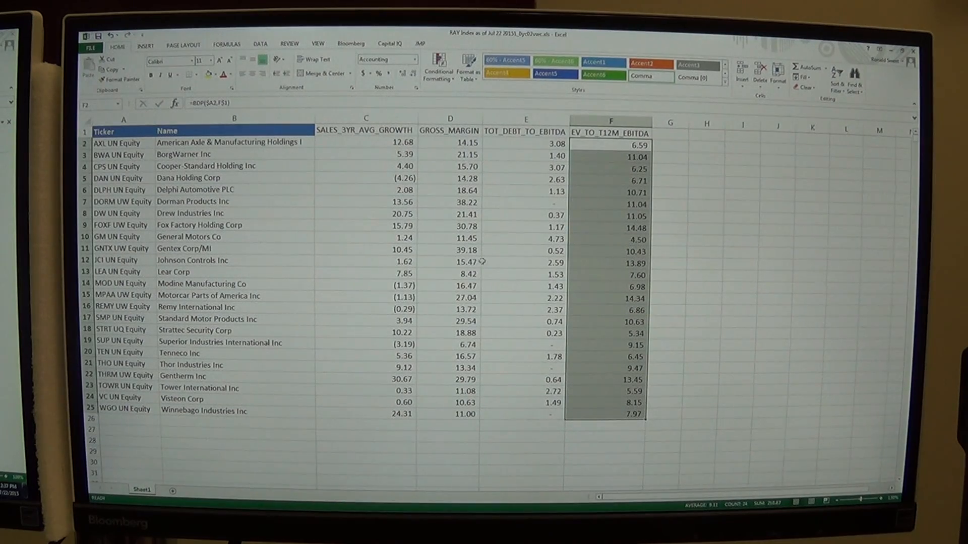